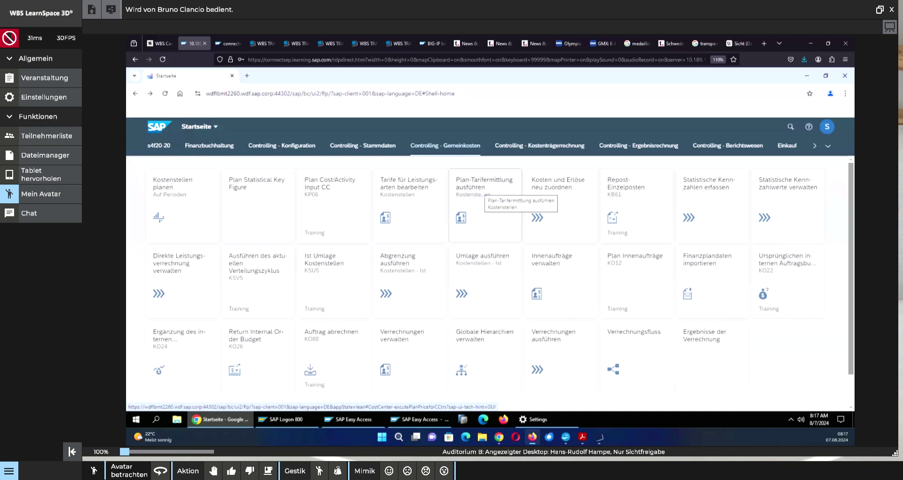
Open the Plan-Tarifermittlung ausführen app for cost centers and set the Kostenstellengruppe to Stellen-20
{"action": "left_click", "coordinate": [484, 190]}
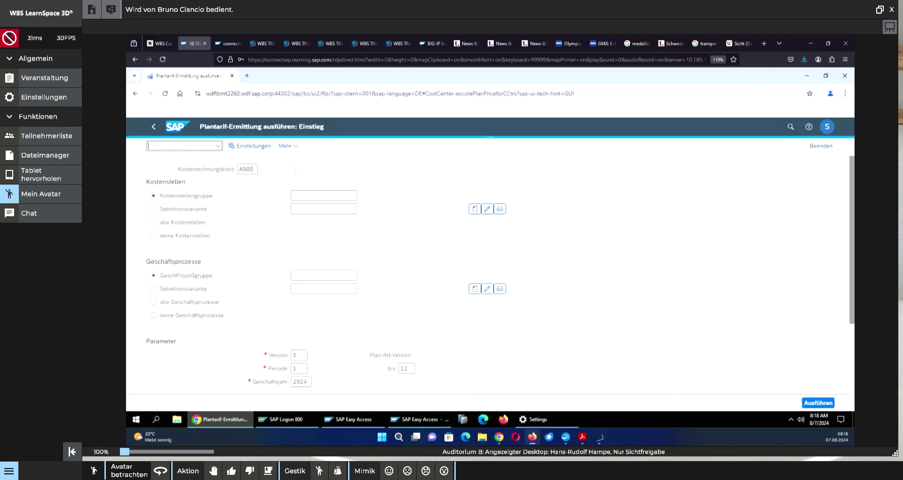
{"action": "left_click", "coordinate": [307, 192]}
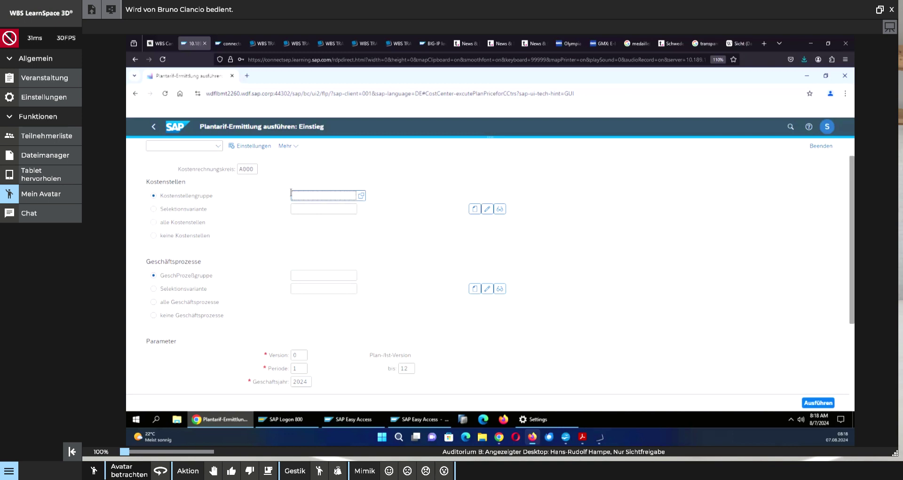
{"action": "type", "text": "Stellen-20"}
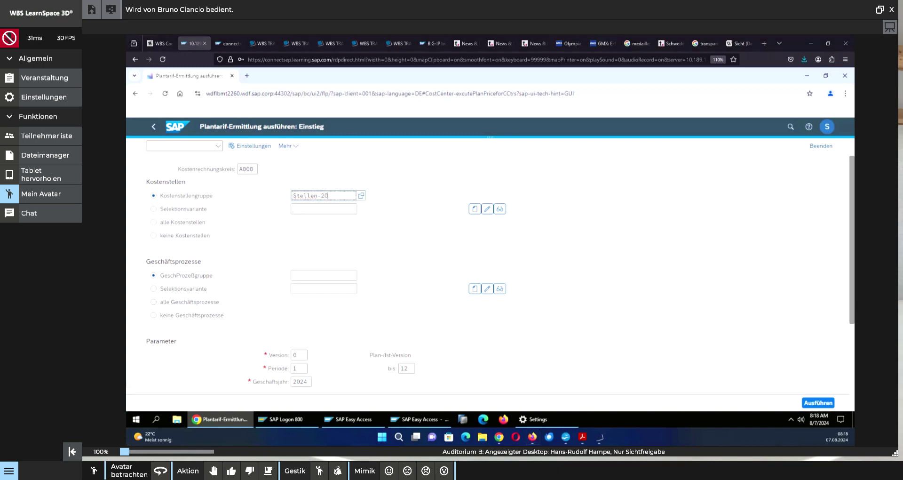
Check the exercise PDF for the required selection data and choose keine Geschäftsprozesse for the plan price calculation
{"action": "key", "text": "alt+Tab"}
{"action": "scroll", "coordinate": [485, 247], "scroll_direction": "down", "scroll_amount": 1}
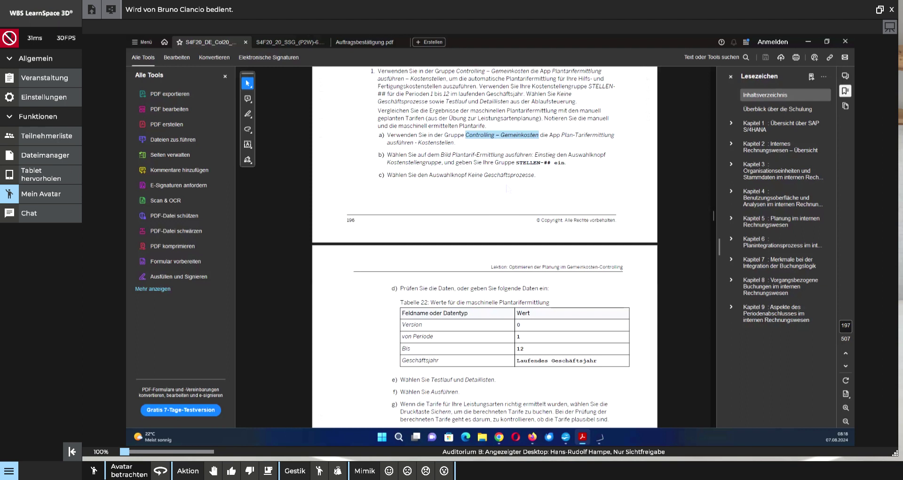
{"action": "scroll", "coordinate": [507, 189], "scroll_direction": "down", "scroll_amount": 1}
{"action": "scroll", "coordinate": [507, 188], "scroll_direction": "down", "scroll_amount": 2}
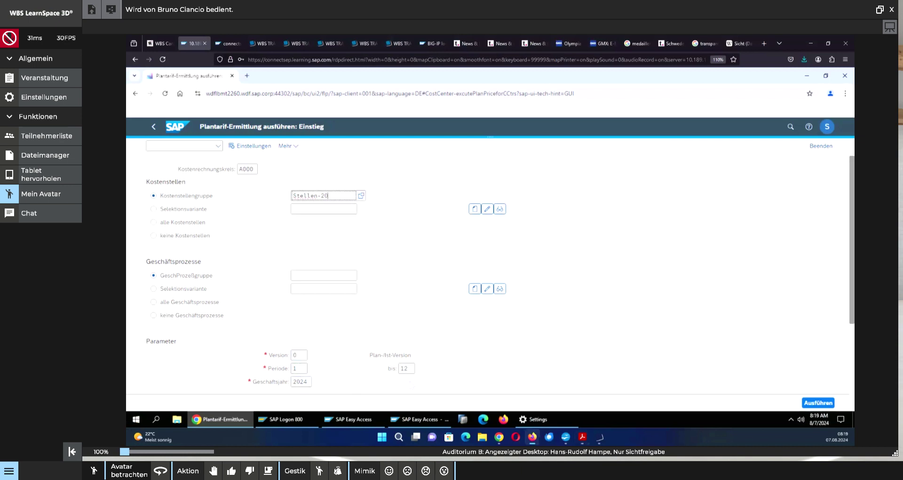
{"action": "left_click", "coordinate": [154, 315]}
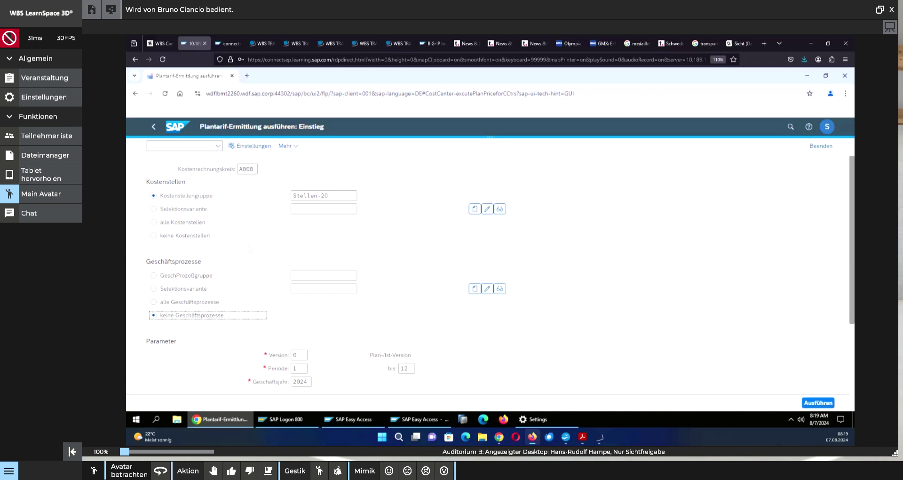
Execute the plan price calculation with Testlauf and Detaillisten enabled
{"action": "scroll", "coordinate": [250, 248], "scroll_direction": "down", "scroll_amount": 3}
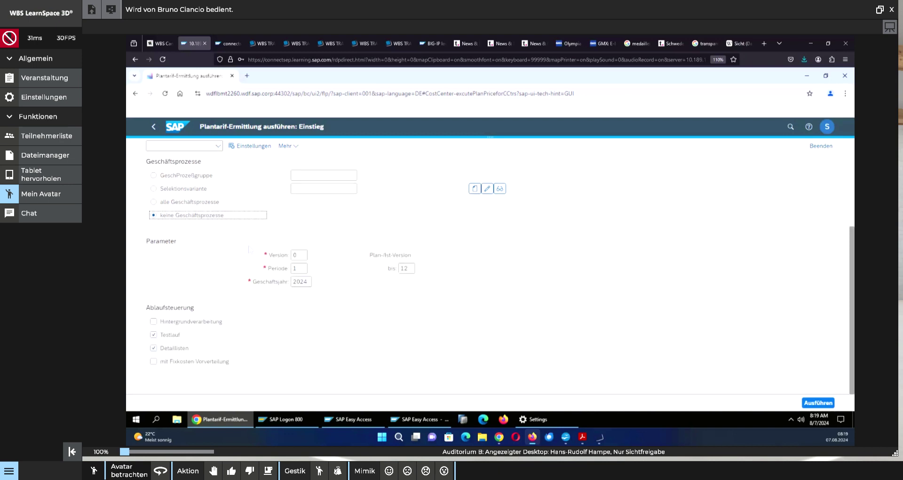
{"action": "left_click", "coordinate": [153, 333]}
{"action": "left_click", "coordinate": [153, 334]}
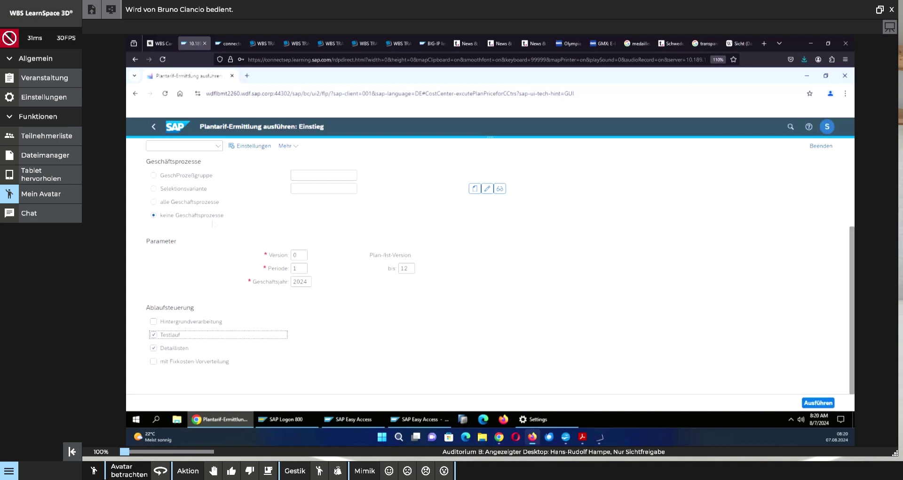
{"action": "left_click", "coordinate": [818, 402]}
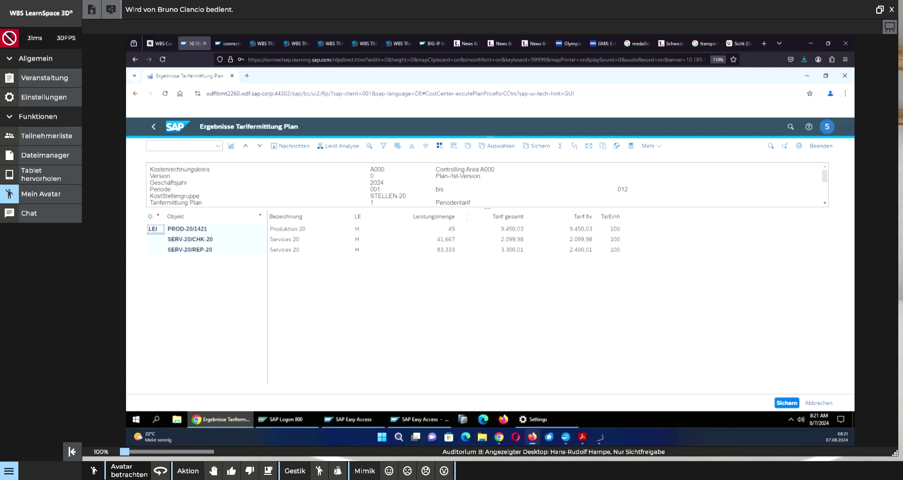
Save the calculated plan prices and acknowledge the posting information
{"action": "left_click", "coordinate": [785, 403]}
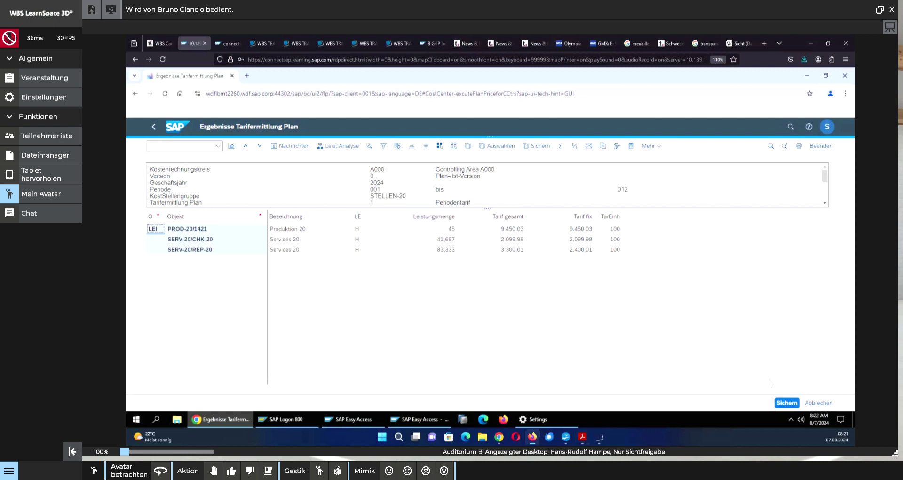
{"action": "left_click", "coordinate": [785, 403]}
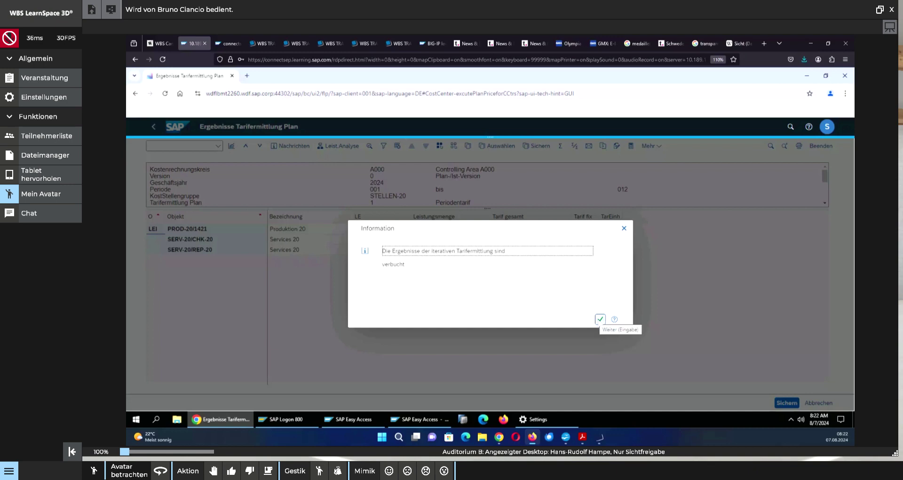
{"action": "left_click", "coordinate": [600, 320]}
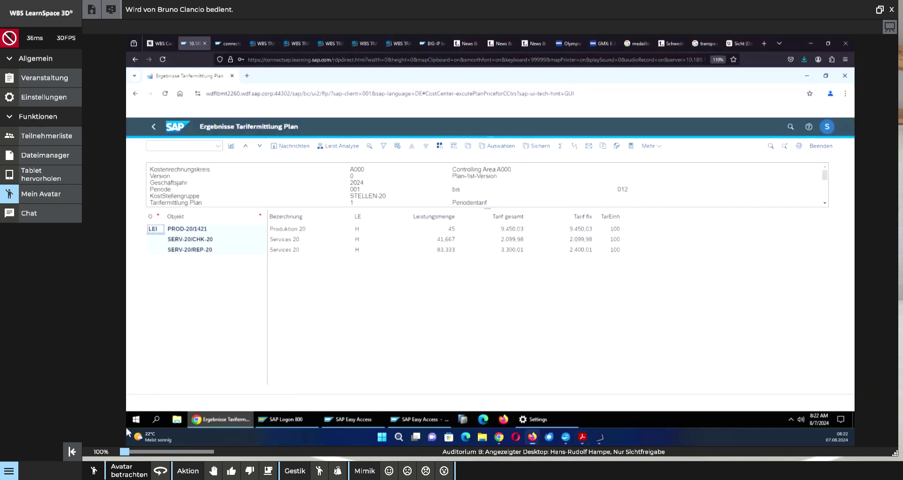
Return to the start page and run the Planning Report Cost Center (KSBL) from Controlling - Berichtswesen for cost center SERV-20
{"action": "left_click", "coordinate": [173, 133]}
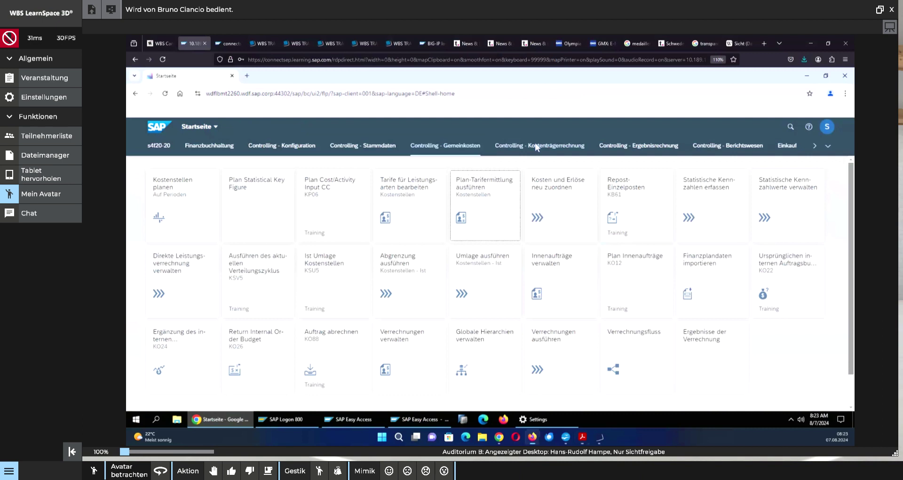
{"action": "left_click", "coordinate": [737, 148]}
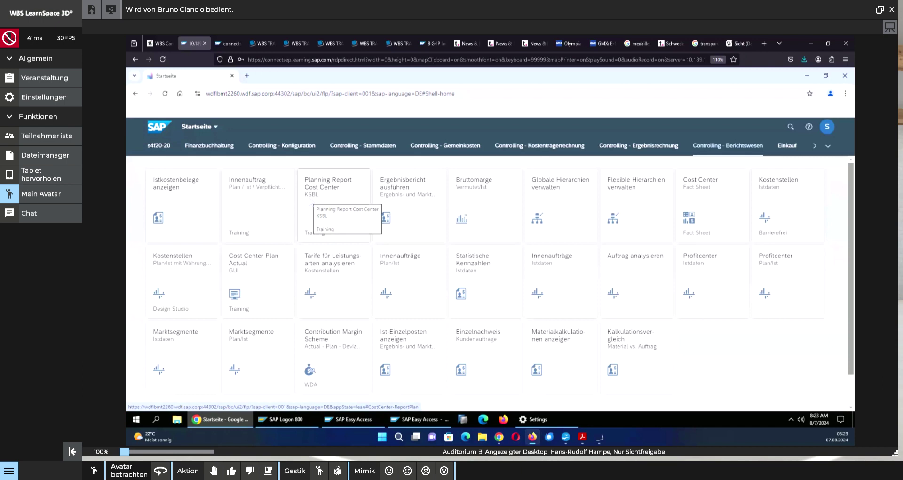
{"action": "left_click", "coordinate": [319, 202]}
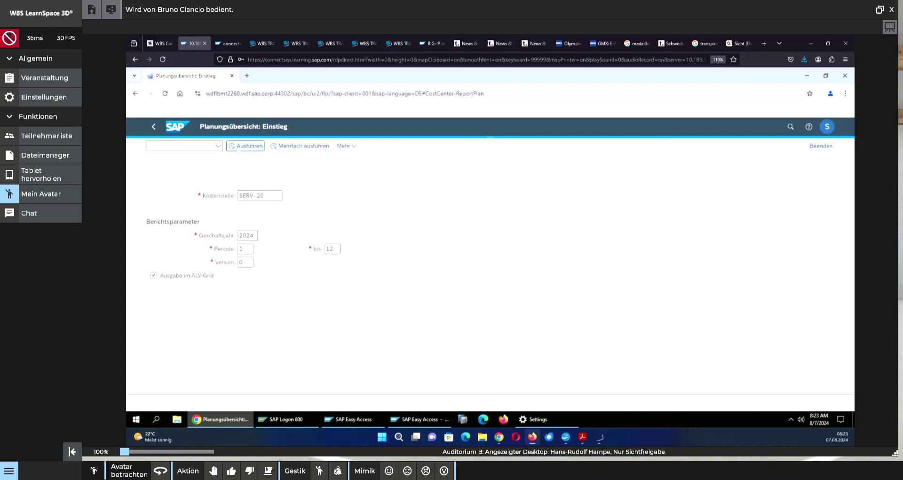
{"action": "left_click", "coordinate": [245, 146]}
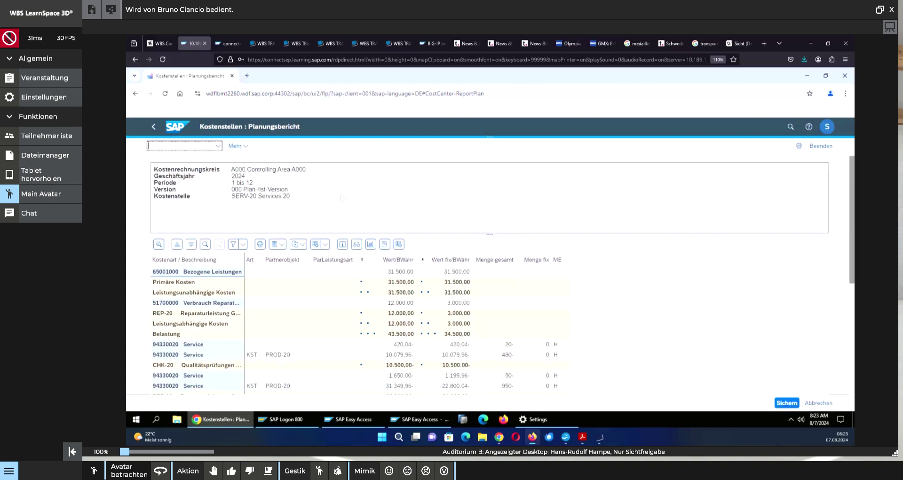
Shrink the planning report's header area and examine the total value in the Über-/Unterdeckung row
{"action": "scroll", "coordinate": [365, 220], "scroll_direction": "down", "scroll_amount": 5}
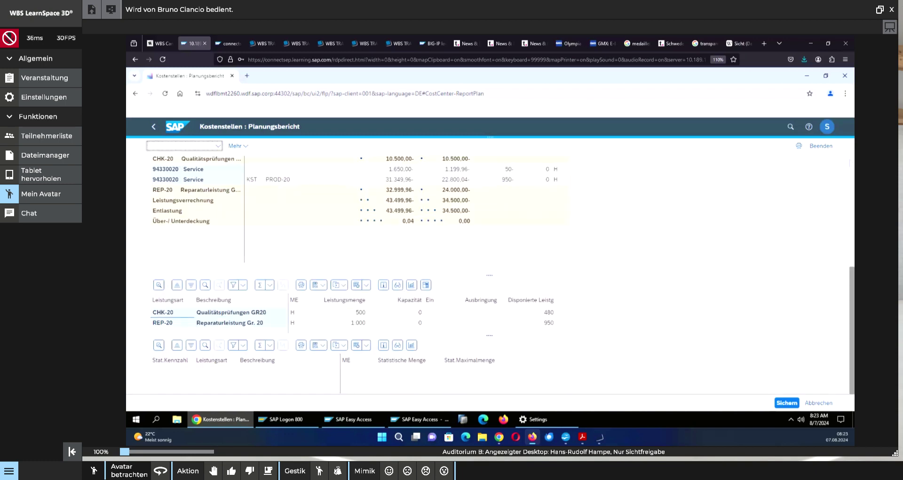
{"action": "scroll", "coordinate": [707, 186], "scroll_direction": "up", "scroll_amount": 5}
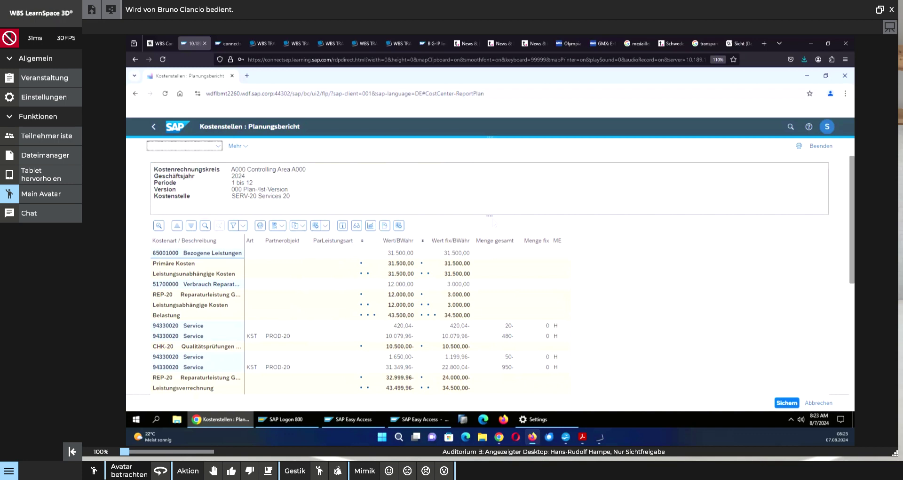
{"action": "left_click_drag", "start_coordinate": [493, 221], "coordinate": [492, 208]}
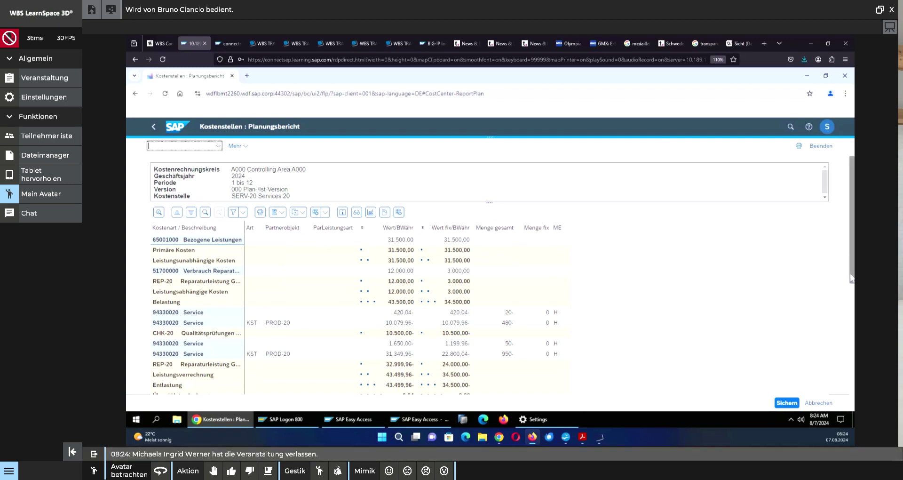
{"action": "scroll", "coordinate": [852, 279], "scroll_direction": "down", "scroll_amount": 1}
{"action": "mouse_move", "coordinate": [851, 278]}
{"action": "left_mouse_down"}
{"action": "mouse_move", "coordinate": [851, 295]}
{"action": "mouse_move", "coordinate": [852, 287]}
{"action": "left_mouse_up"}
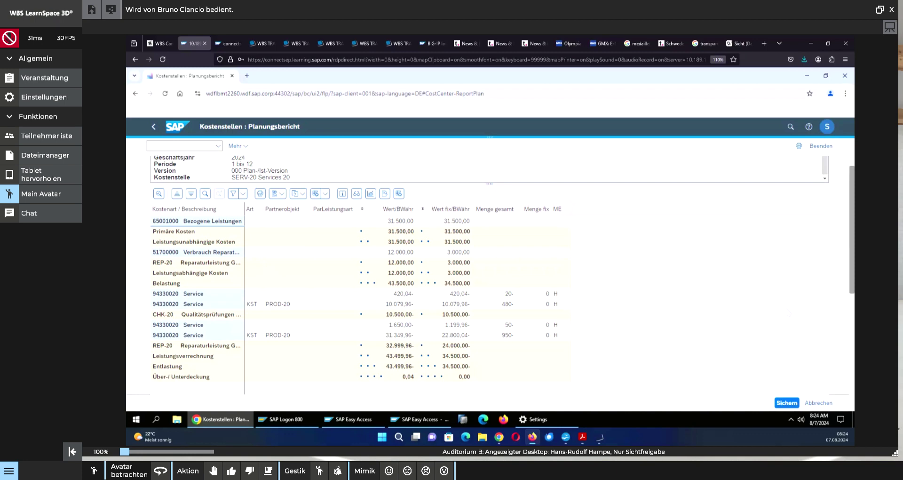
{"action": "left_click", "coordinate": [399, 378]}
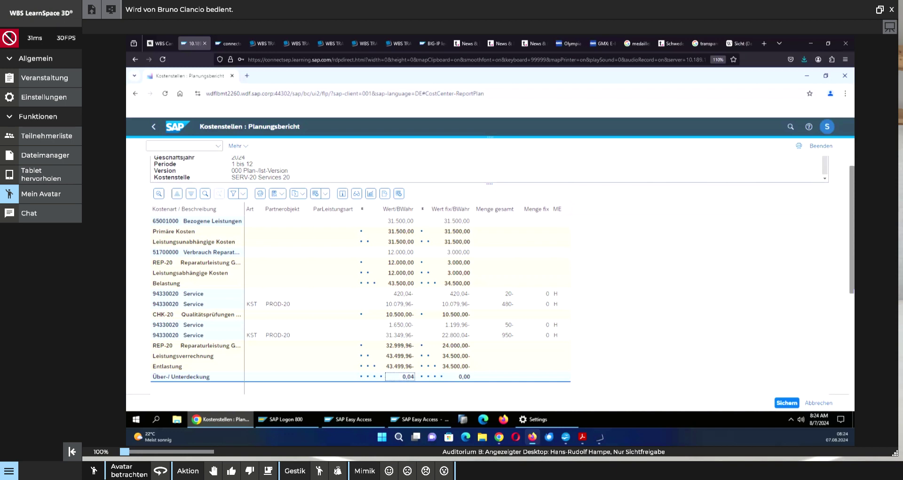
Look through the lower sections of the planning report and shrink its header further to show all cost rows
{"action": "scroll", "coordinate": [360, 268], "scroll_direction": "down", "scroll_amount": 1}
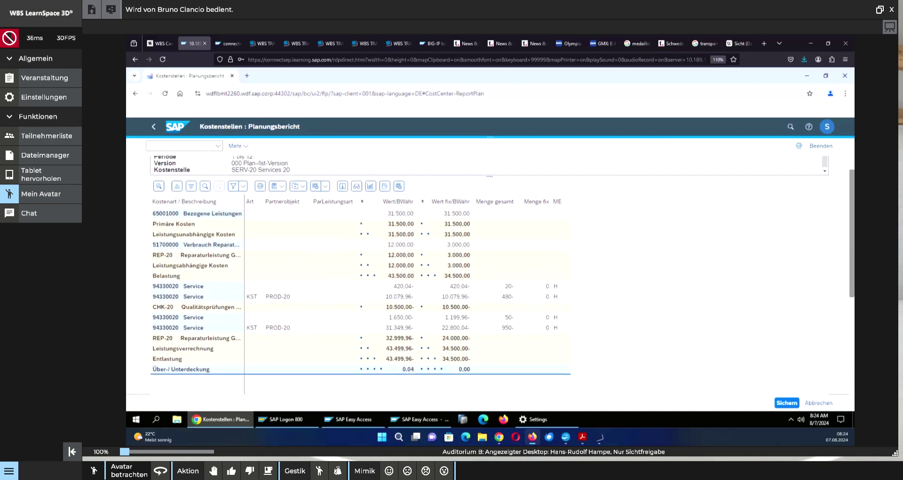
{"action": "scroll", "coordinate": [360, 268], "scroll_direction": "down", "scroll_amount": 5}
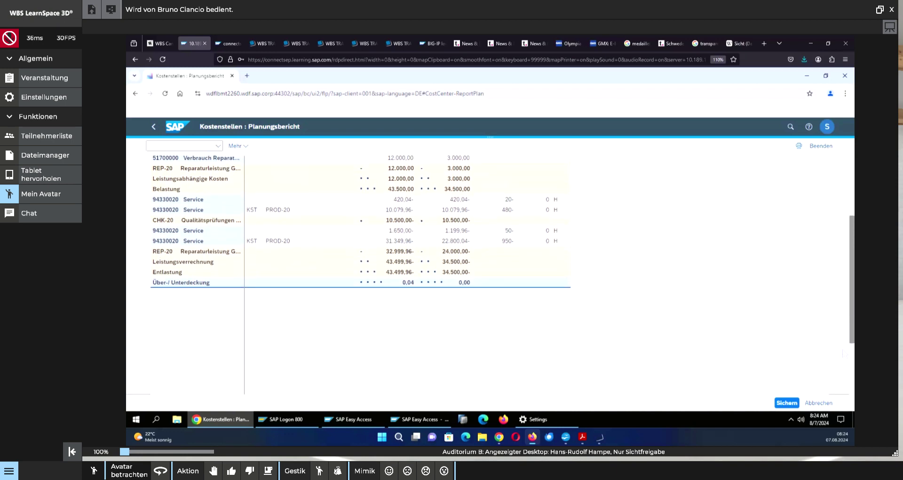
{"action": "scroll", "coordinate": [360, 268], "scroll_direction": "down", "scroll_amount": 5}
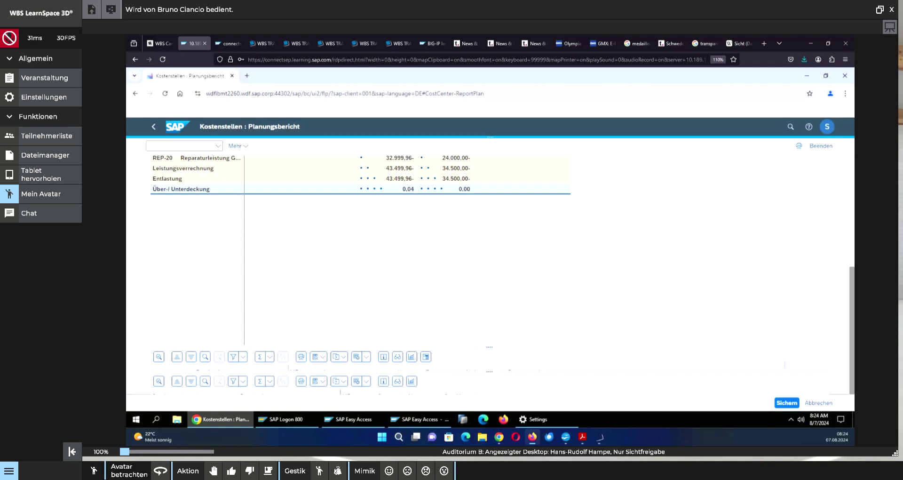
{"action": "left_click", "coordinate": [450, 291]}
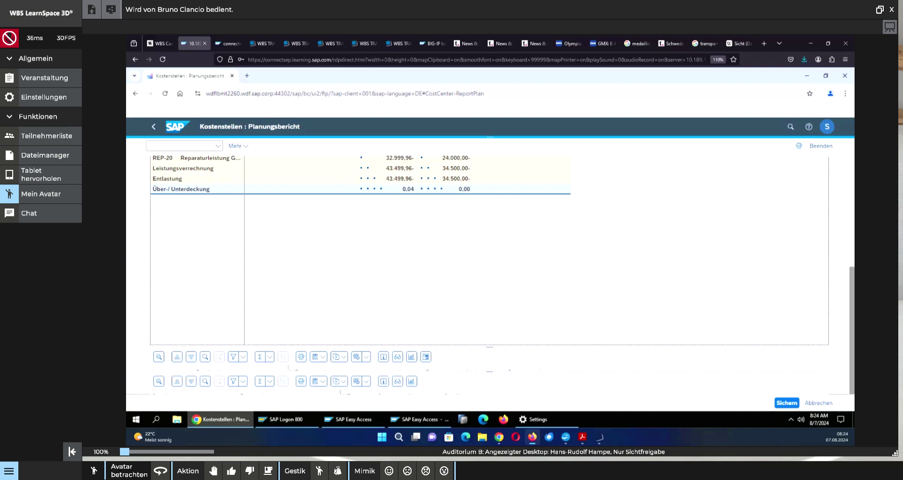
{"action": "scroll", "coordinate": [393, 238], "scroll_direction": "up", "scroll_amount": 10}
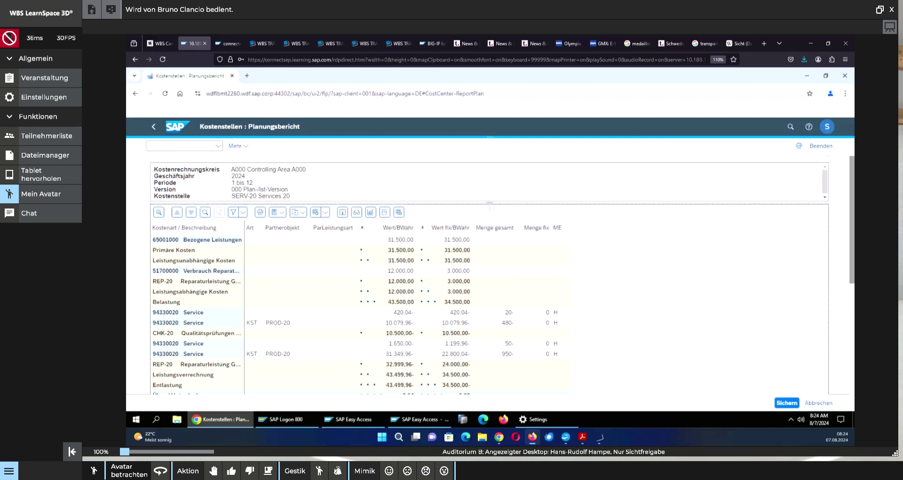
{"action": "mouse_move", "coordinate": [490, 202]}
{"action": "left_mouse_down"}
{"action": "mouse_move", "coordinate": [492, 192]}
{"action": "mouse_move", "coordinate": [491, 213]}
{"action": "left_mouse_up"}
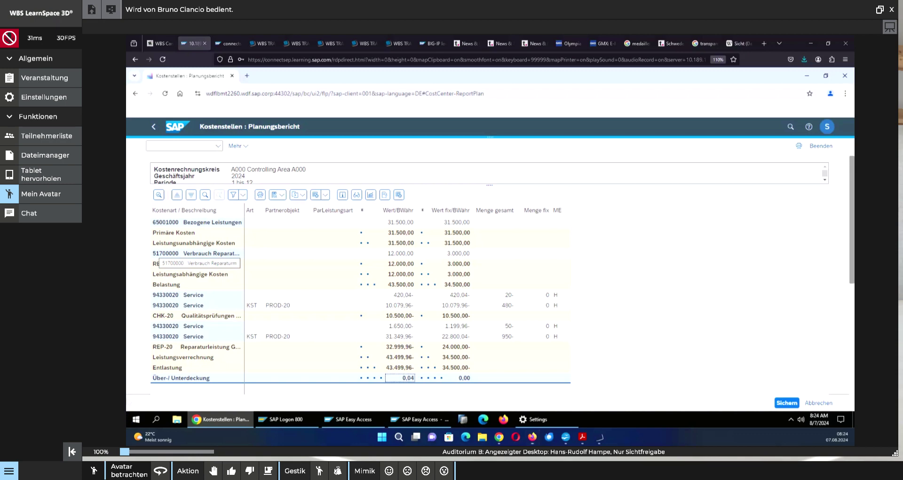
Switch to the exercise PDF and read steps j to l on the planning report and the section after them
{"action": "key", "text": "alt+Tab"}
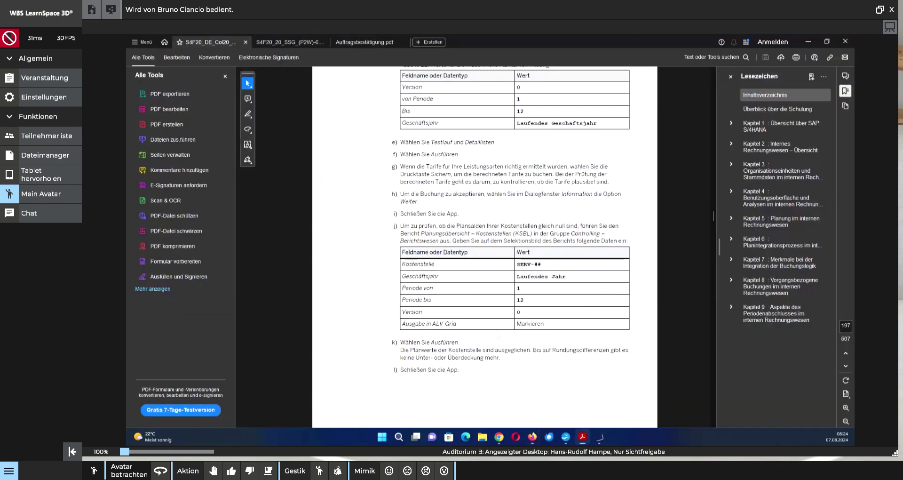
{"action": "scroll", "coordinate": [497, 334], "scroll_direction": "down", "scroll_amount": 2}
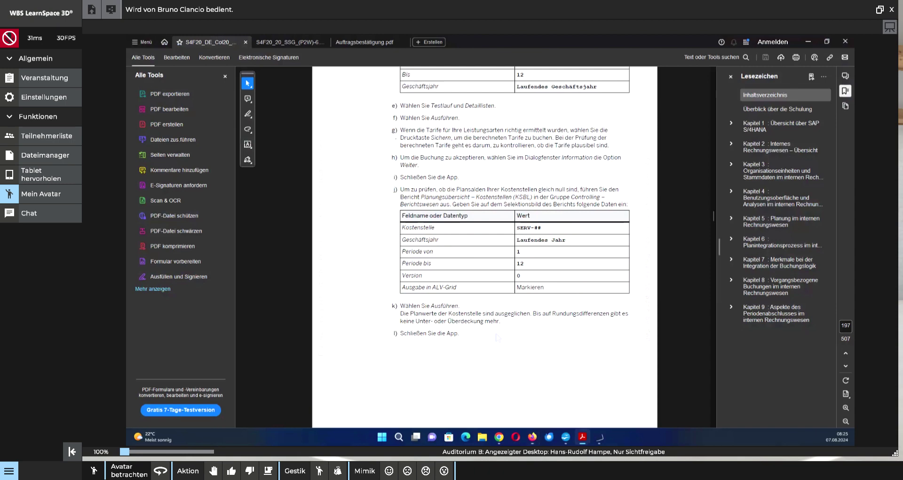
{"action": "scroll", "coordinate": [496, 336], "scroll_direction": "down", "scroll_amount": 10}
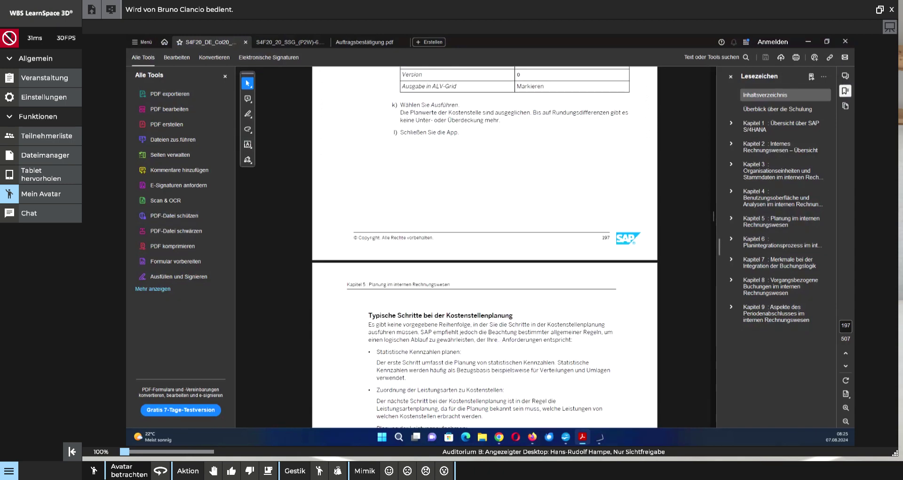
{"action": "scroll", "coordinate": [497, 336], "scroll_direction": "down", "scroll_amount": 2}
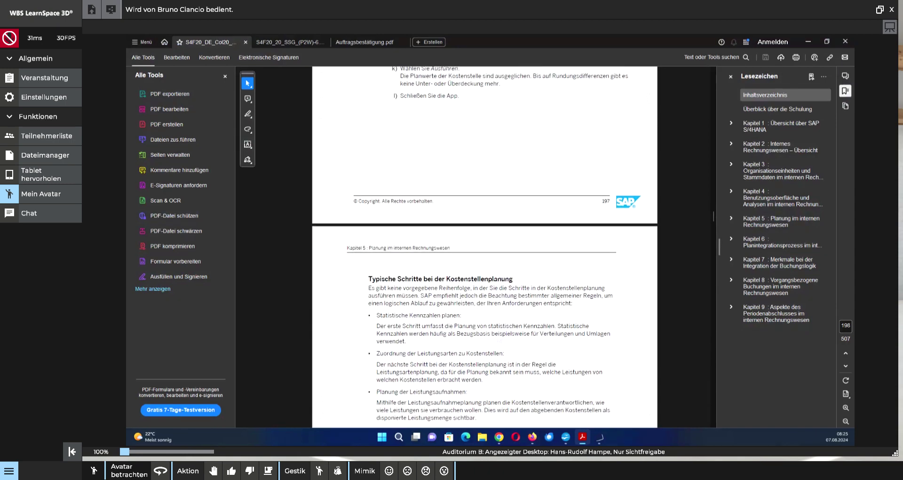
{"action": "scroll", "coordinate": [462, 214], "scroll_direction": "up", "scroll_amount": 3}
{"action": "scroll", "coordinate": [434, 177], "scroll_direction": "up", "scroll_amount": 4}
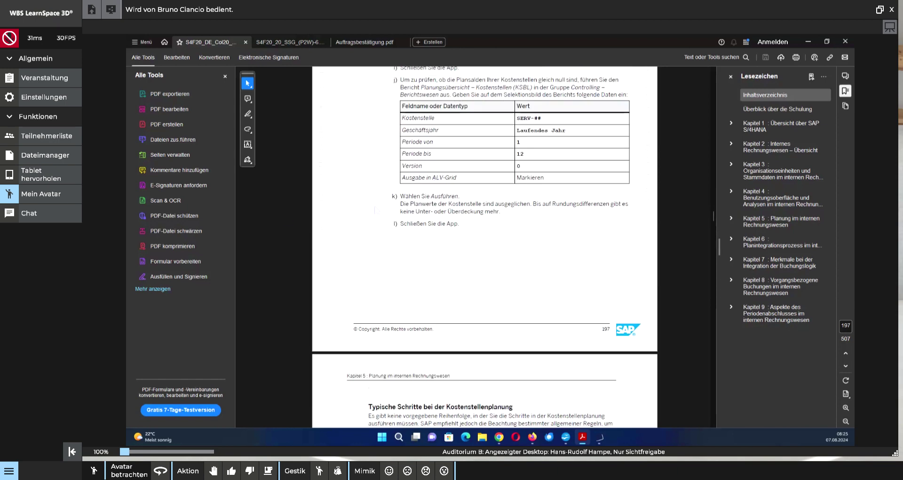
Switch back to the SAP planning report and review its cost rows down to the Über-/Unterdeckung row
{"action": "key", "text": "alt+Tab"}
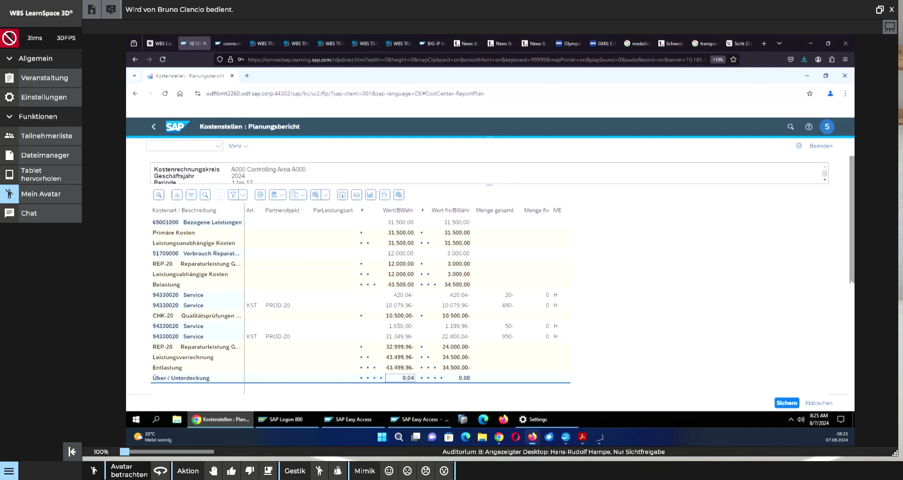
{"action": "scroll", "coordinate": [489, 268], "scroll_direction": "down", "scroll_amount": 2}
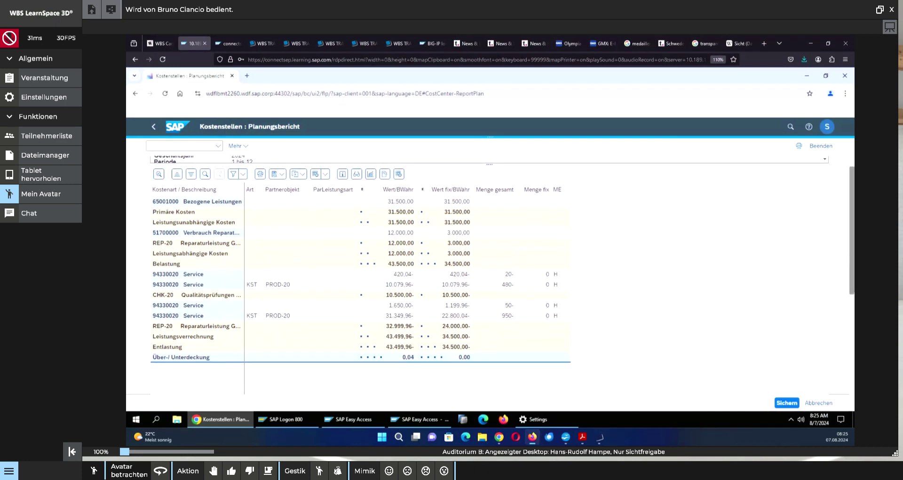
{"action": "scroll", "coordinate": [489, 268], "scroll_direction": "down", "scroll_amount": 4}
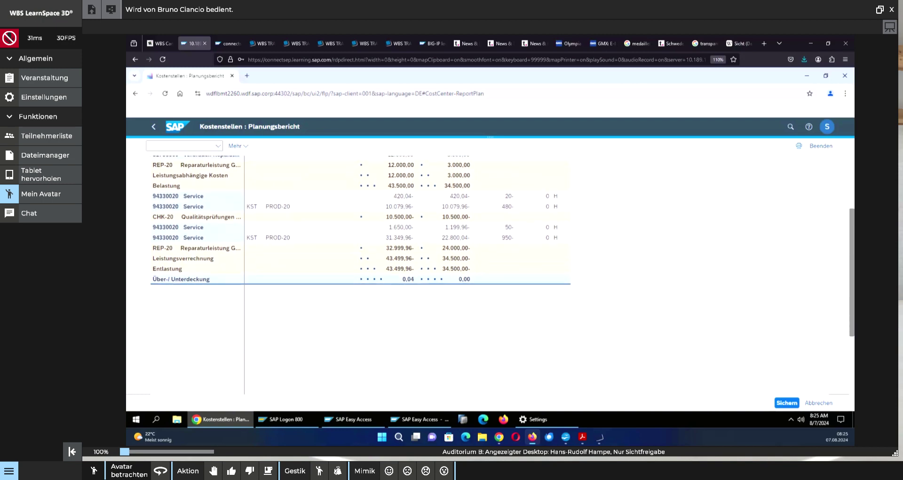
Shrink the cost row area of the planning report to show the activity type list with CHK-20 and REP-20 beneath it
{"action": "scroll", "coordinate": [489, 268], "scroll_direction": "down", "scroll_amount": 5}
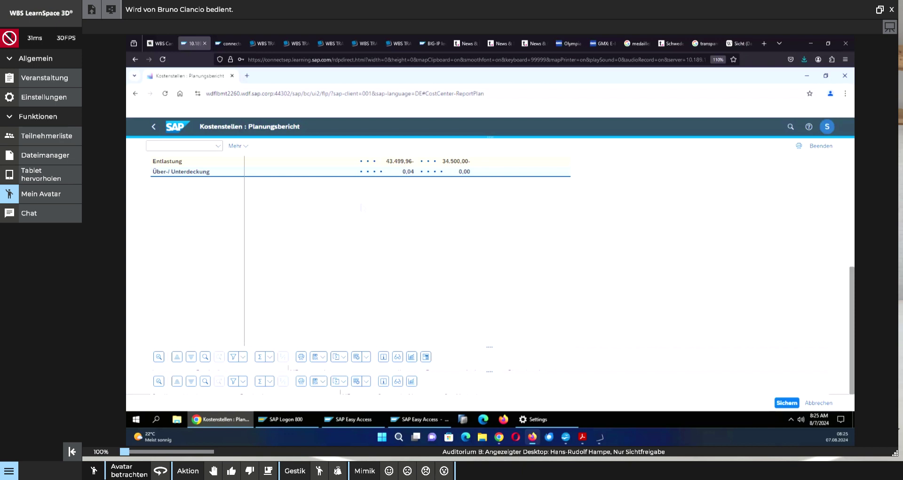
{"action": "scroll", "coordinate": [361, 207], "scroll_direction": "up", "scroll_amount": 5}
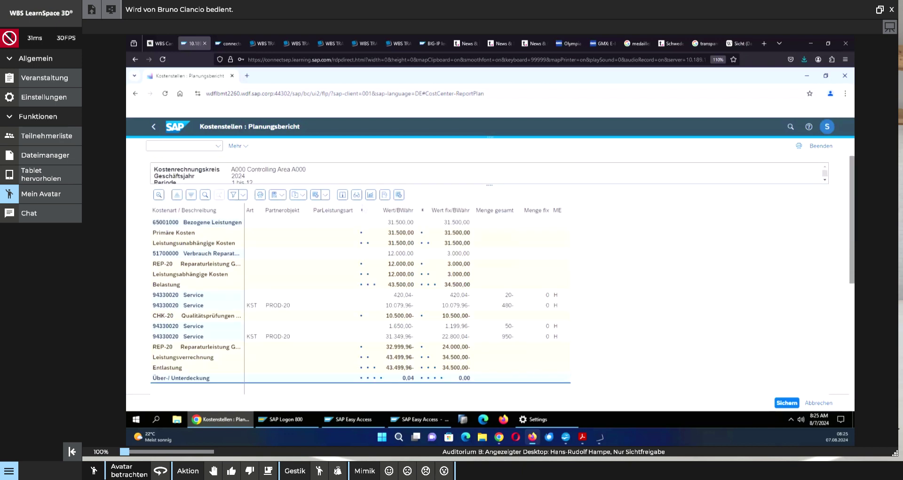
{"action": "scroll", "coordinate": [363, 209], "scroll_direction": "down", "scroll_amount": 5}
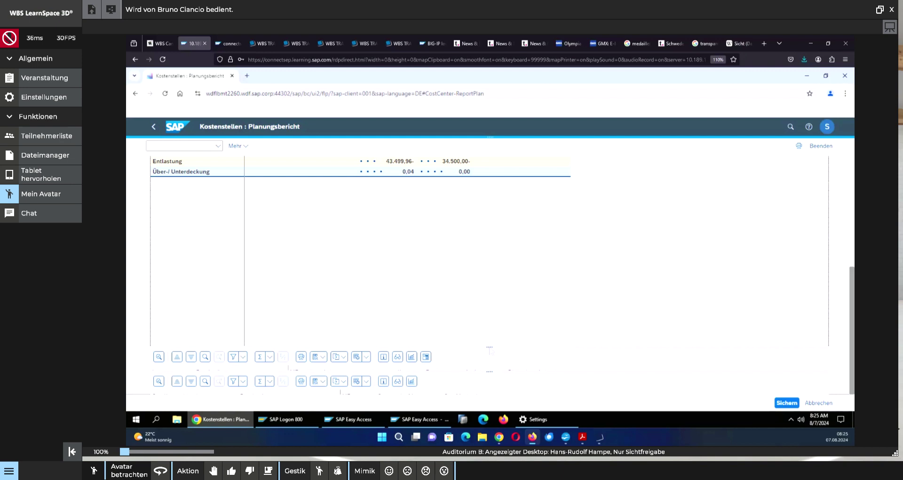
{"action": "left_click_drag", "start_coordinate": [489, 348], "coordinate": [456, 197]}
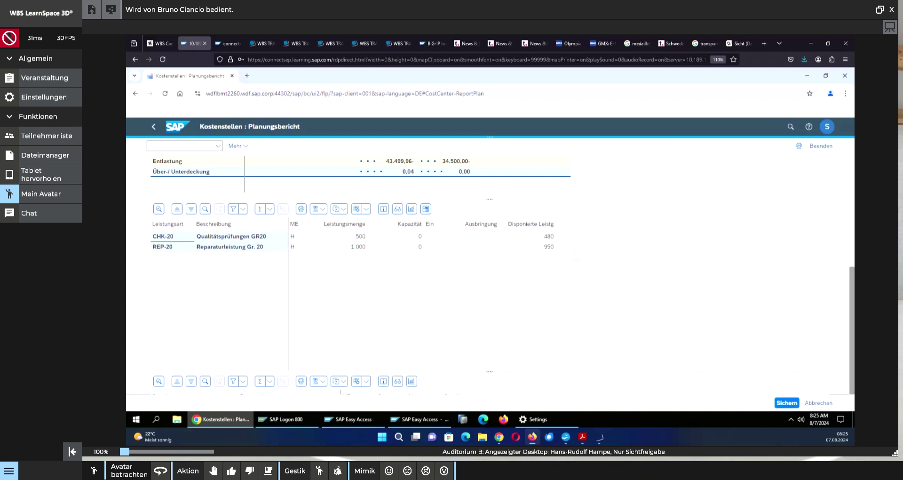
View the activity type price report for CHK-20 on cost center SERV-20 and return to the planning report
{"action": "left_click", "coordinate": [269, 240]}
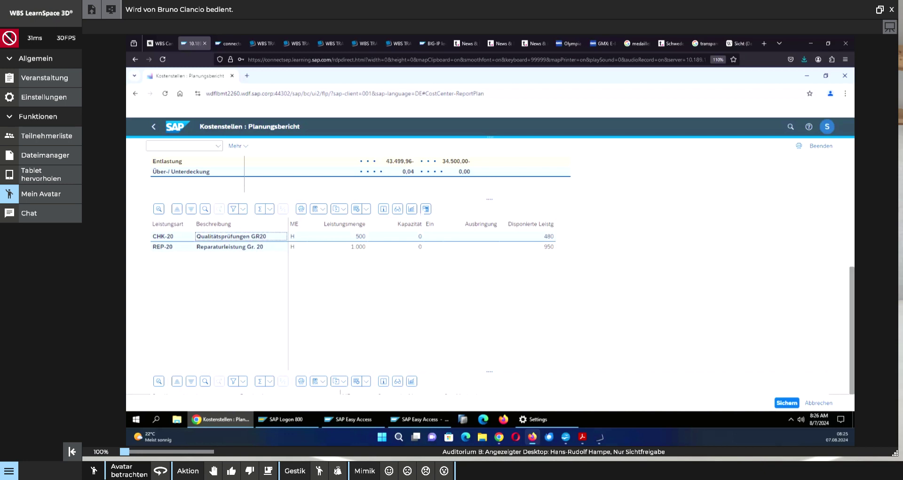
{"action": "left_click", "coordinate": [426, 208]}
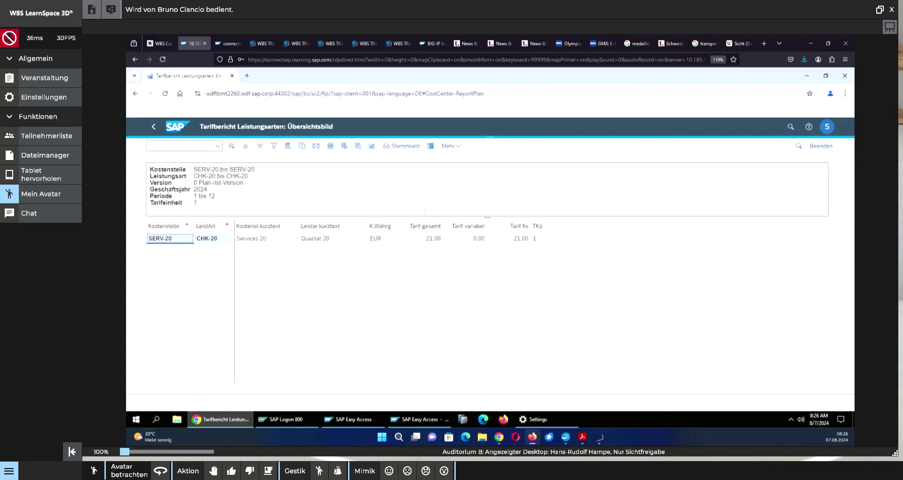
{"action": "left_click", "coordinate": [155, 127]}
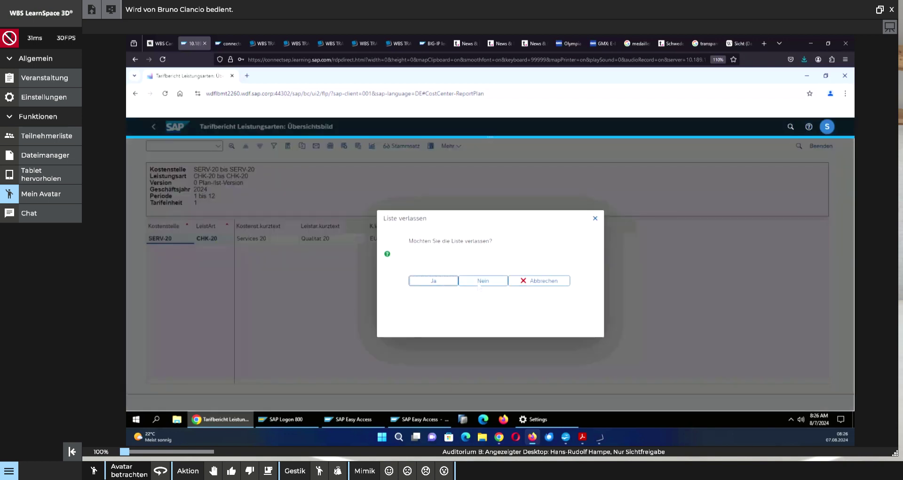
{"action": "left_click", "coordinate": [478, 282]}
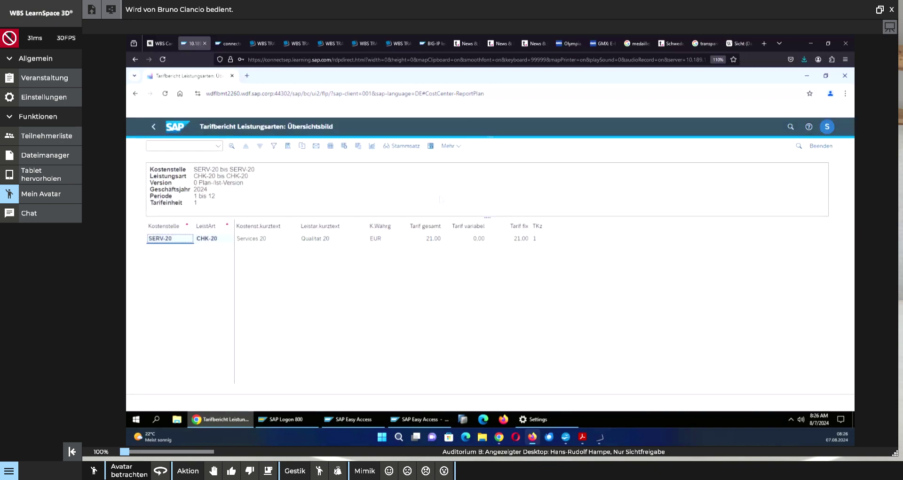
{"action": "left_click", "coordinate": [157, 132]}
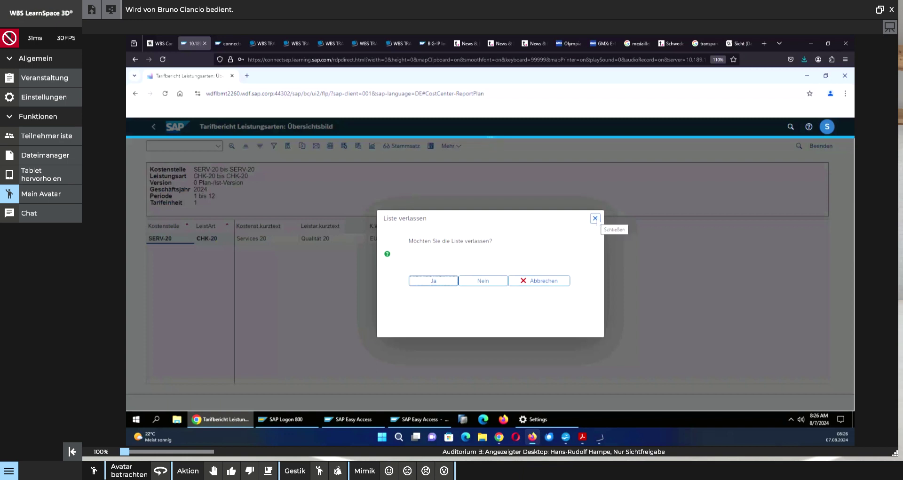
{"action": "left_click", "coordinate": [595, 218]}
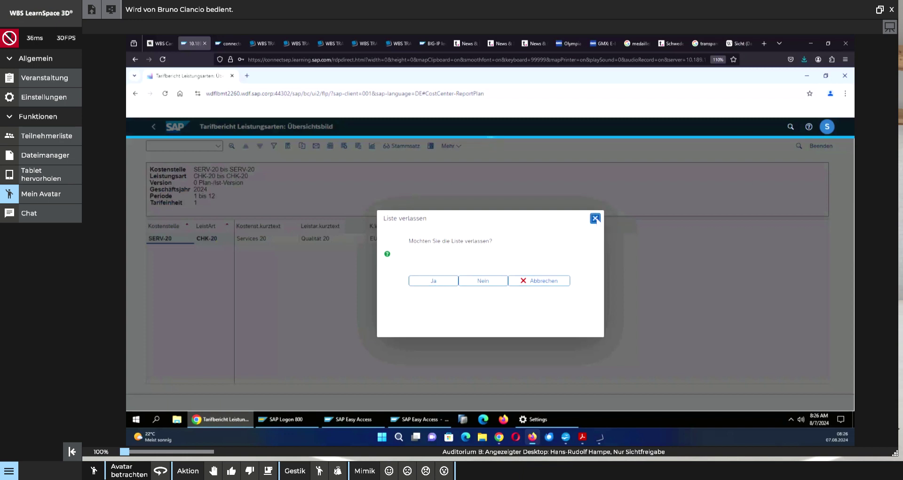
{"action": "left_click", "coordinate": [414, 282]}
View the activity type price report for REP-20 on cost center SERV-20 and return to the planning report
{"action": "left_click", "coordinate": [342, 291]}
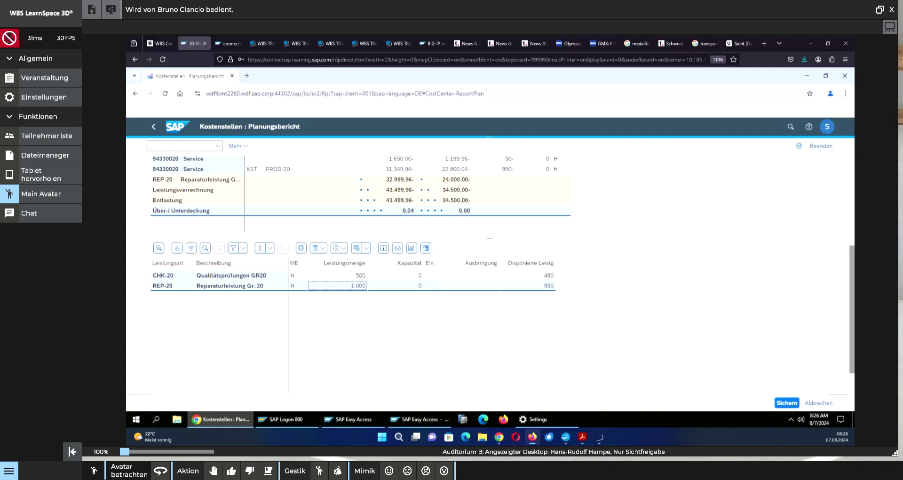
{"action": "left_click", "coordinate": [425, 248]}
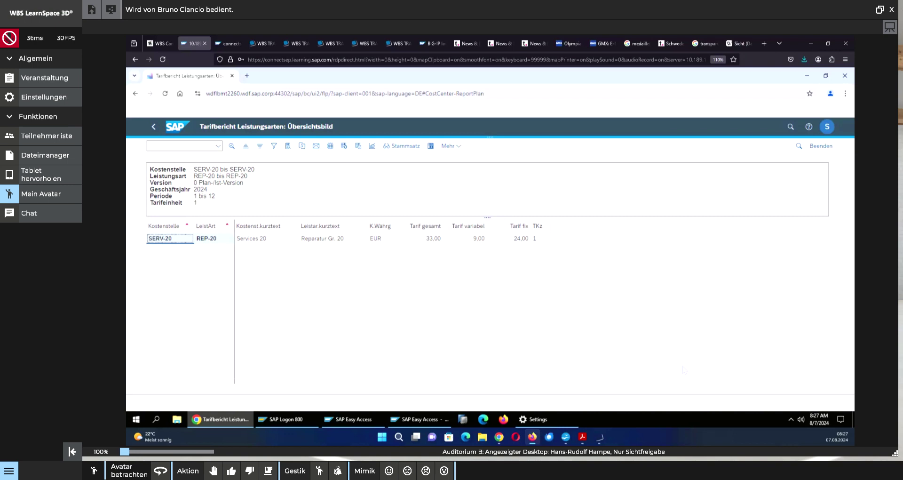
{"action": "left_click", "coordinate": [153, 127]}
{"action": "left_click", "coordinate": [153, 127]}
{"action": "left_click", "coordinate": [433, 280]}
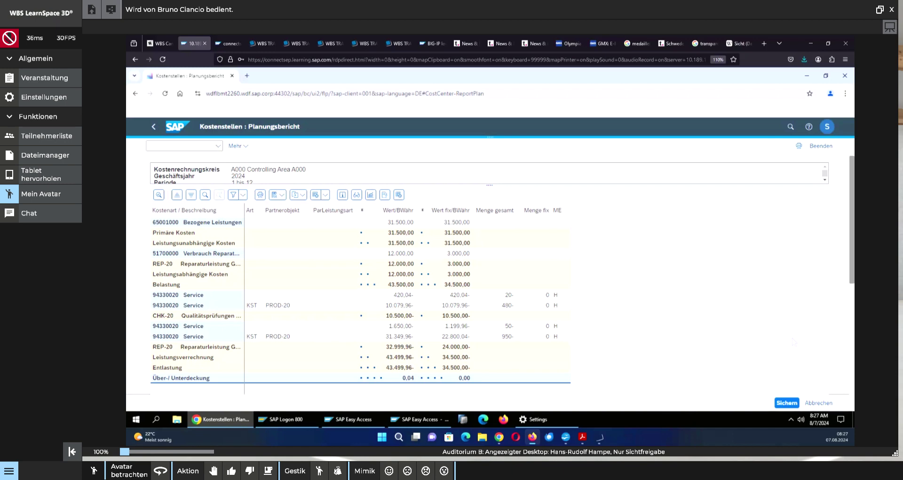
Select the total value in the Über-/Unterdeckung row to examine it alongside the activity type list
{"action": "scroll", "coordinate": [794, 340], "scroll_direction": "down", "scroll_amount": 5}
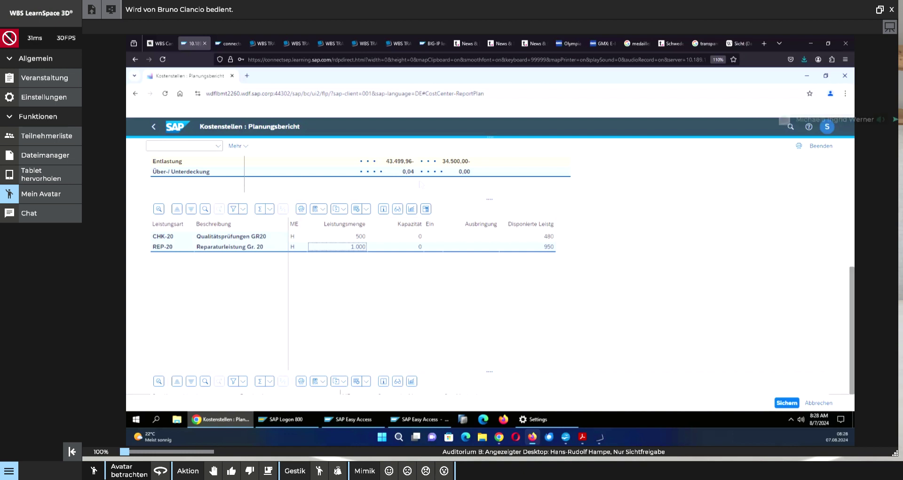
{"action": "left_click", "coordinate": [400, 171]}
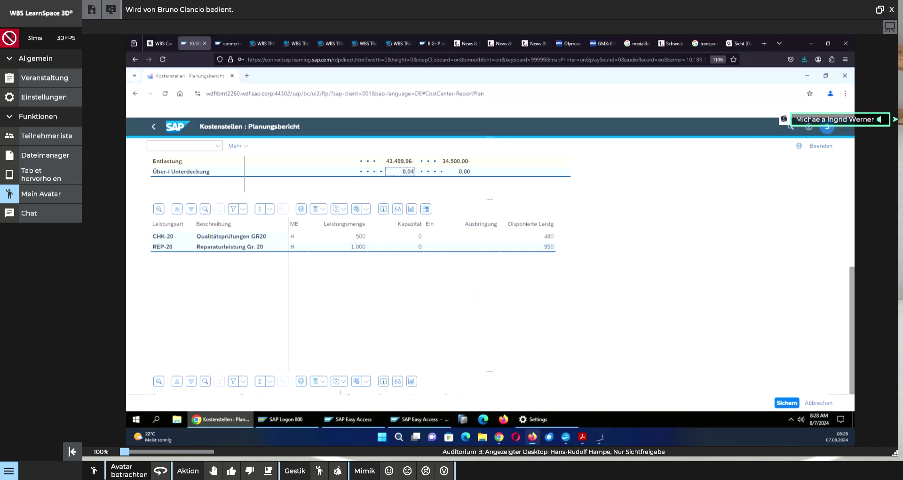